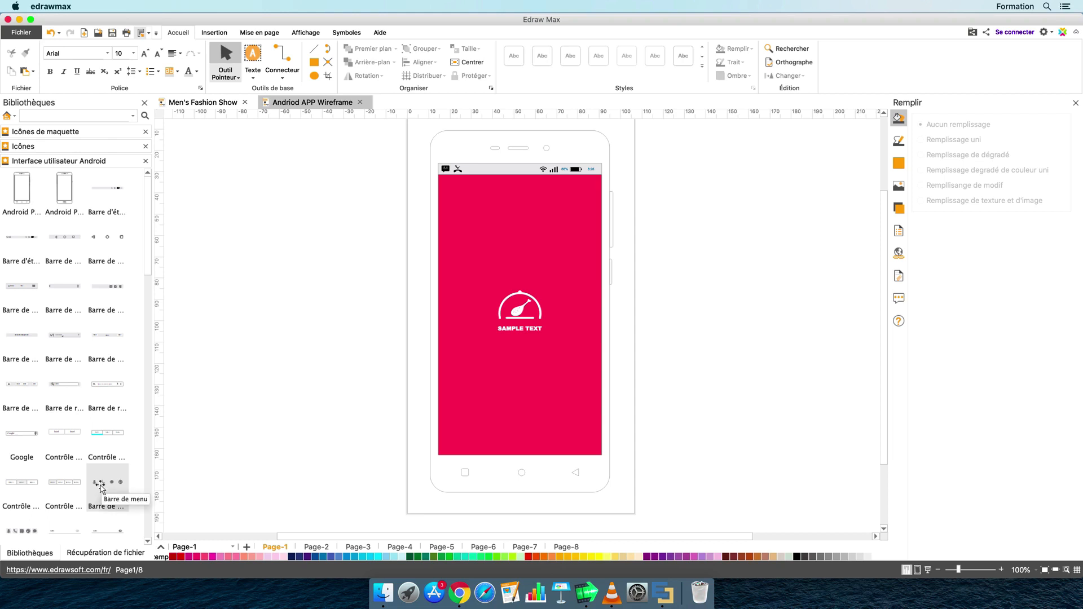
Place the Barre de menu shape near the base of the phone screen and fill its message icon's background with standard green.
{"action": "left_click_drag", "start_coordinate": [100, 487], "coordinate": [526, 432]}
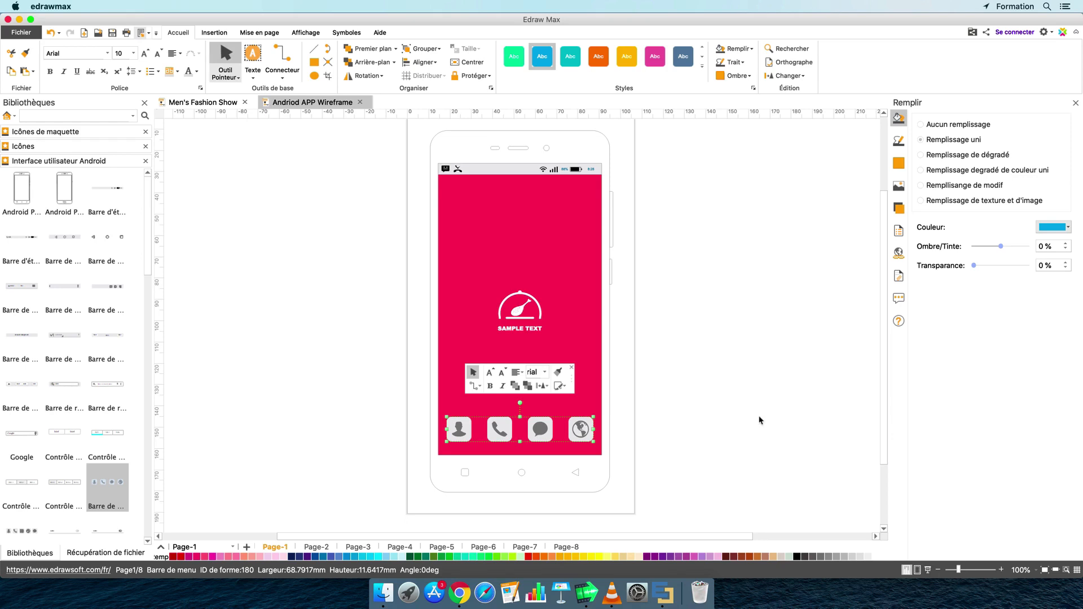
{"action": "left_click", "coordinate": [684, 416]}
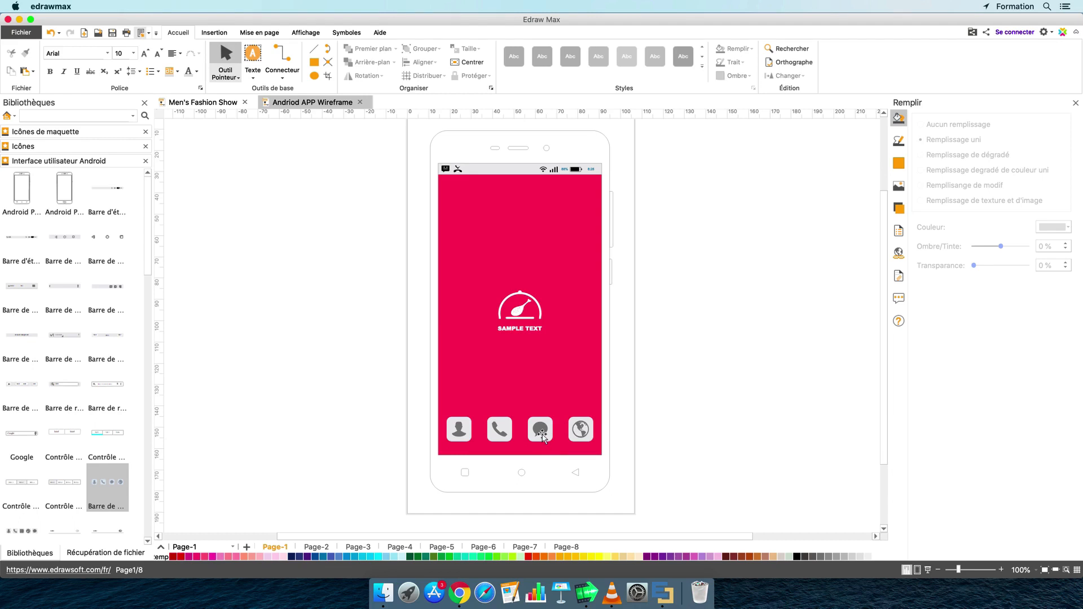
{"action": "left_click", "coordinate": [543, 433]}
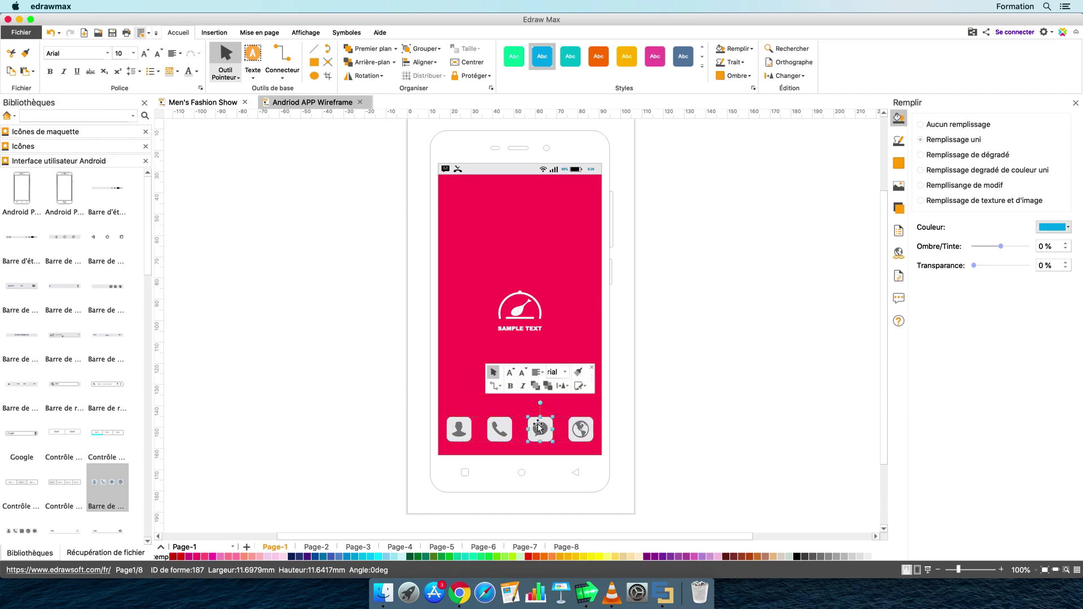
{"action": "left_click", "coordinate": [539, 427]}
{"action": "left_click", "coordinate": [942, 142]}
{"action": "left_click", "coordinate": [1053, 227]}
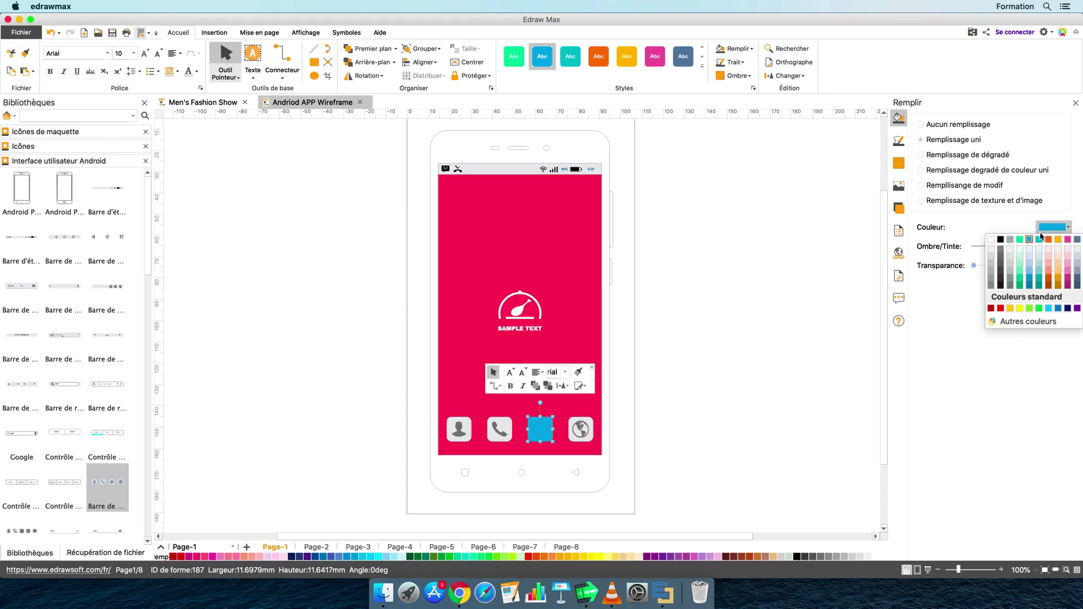
{"action": "left_click", "coordinate": [1038, 309]}
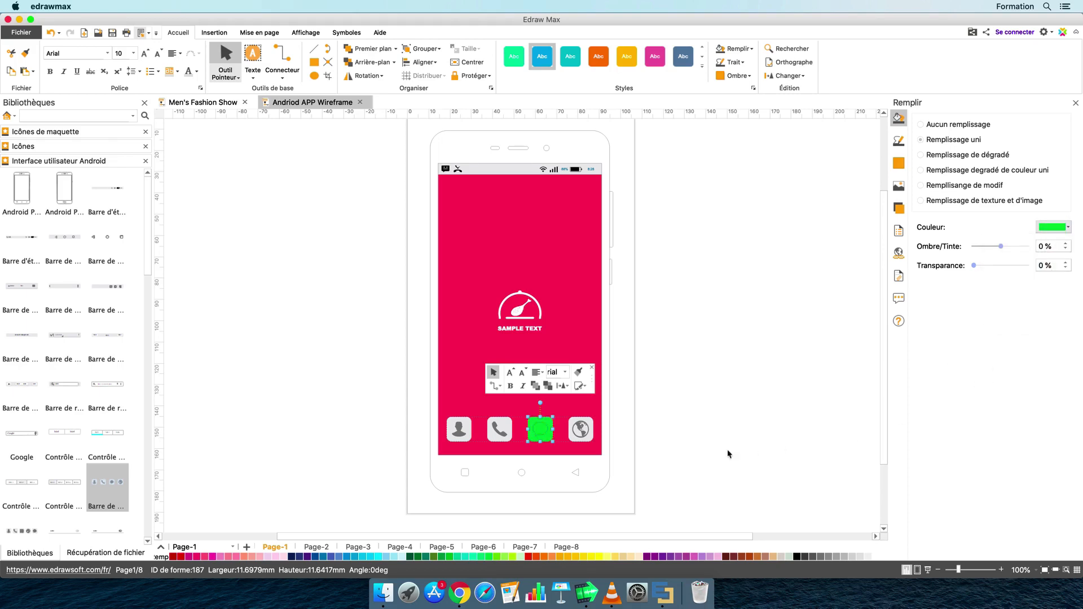
Fill the speech bubble on the green message icon with solid white and remove its outline.
{"action": "left_click", "coordinate": [538, 432]}
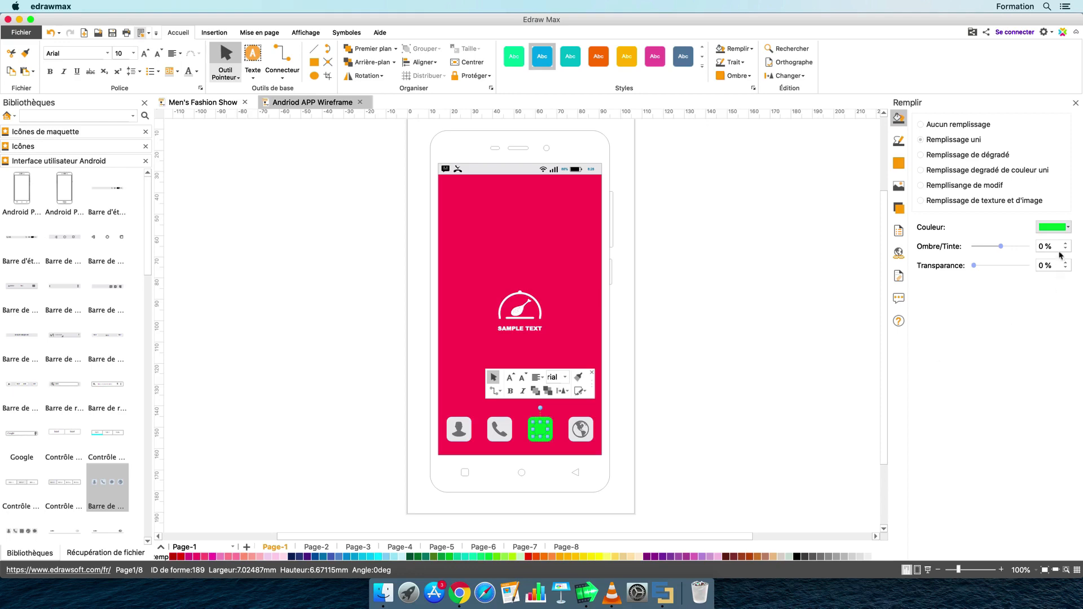
{"action": "left_click", "coordinate": [1057, 229]}
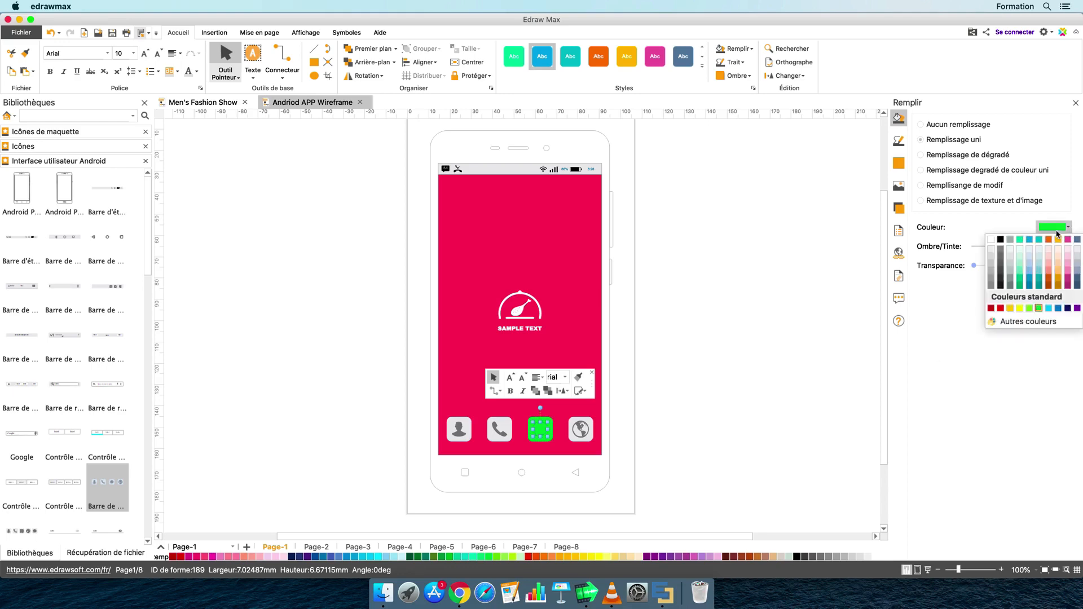
{"action": "left_click", "coordinate": [991, 240]}
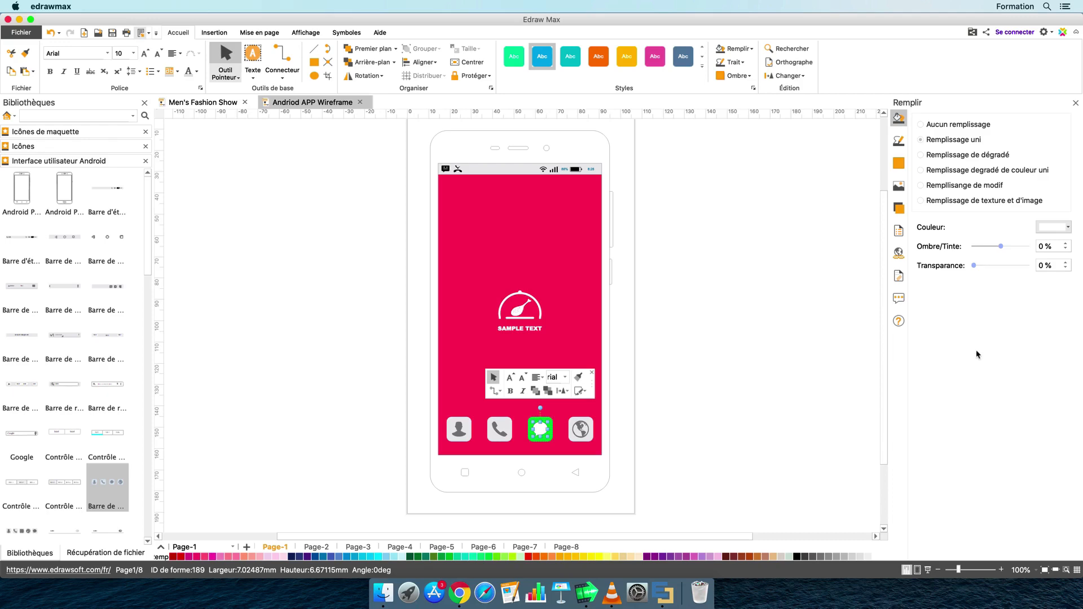
{"action": "left_click", "coordinate": [901, 147]}
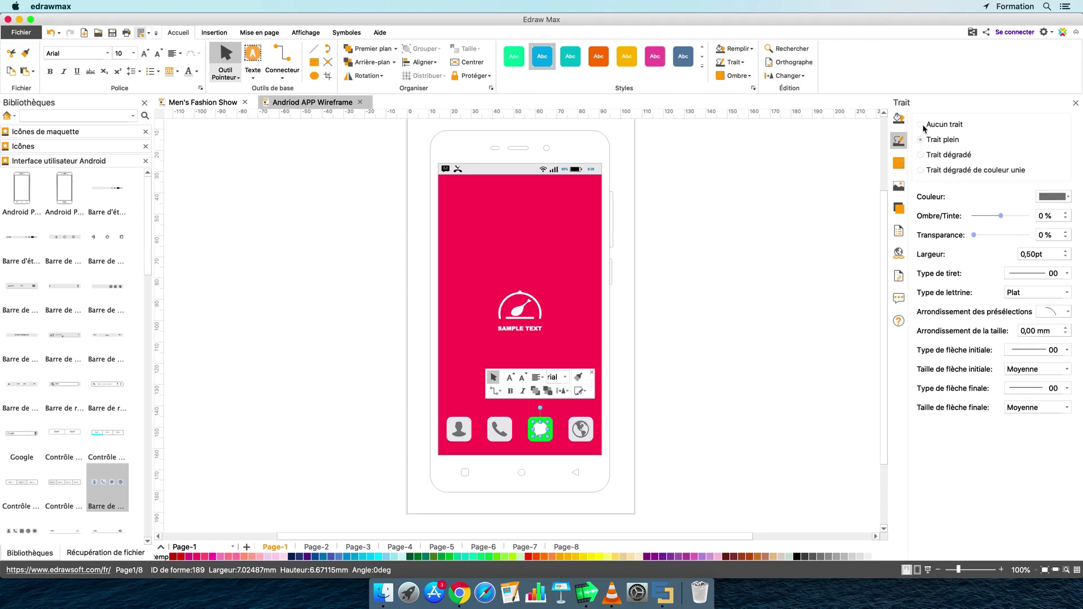
{"action": "left_click", "coordinate": [922, 126]}
{"action": "left_click", "coordinate": [757, 351]}
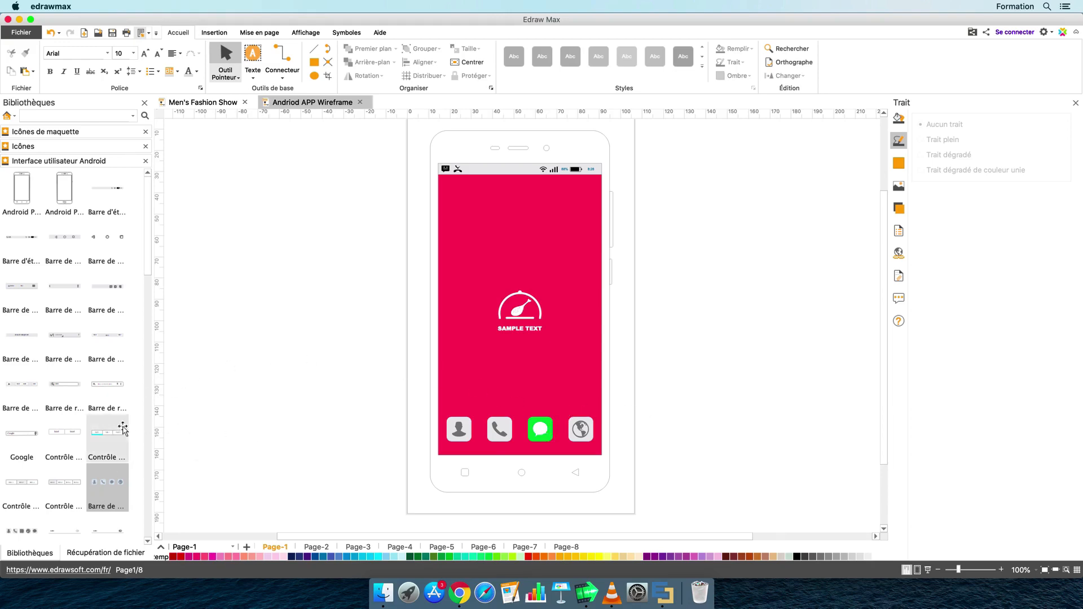
Place the three-button control with the cyan underline below the logo and change its third label to "Modifier".
{"action": "left_click_drag", "start_coordinate": [107, 432], "coordinate": [518, 363]}
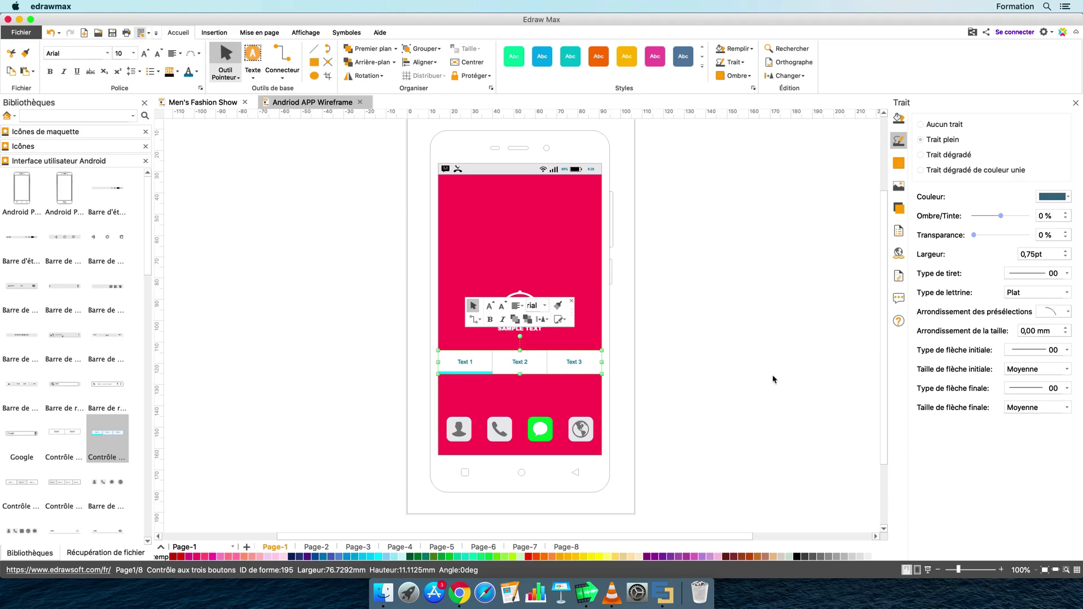
{"action": "double_click", "coordinate": [574, 364]}
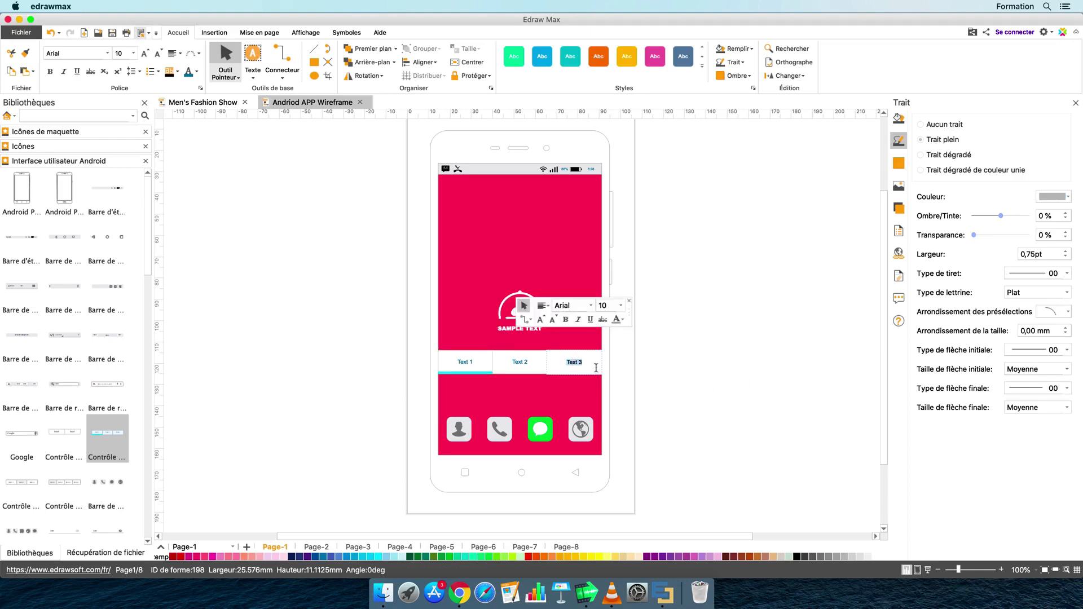
{"action": "type", "text": "Modifier"}
Format the "Modifier" label in Andale Mono, size 14, with a grey text colour.
{"action": "left_click", "coordinate": [591, 306]}
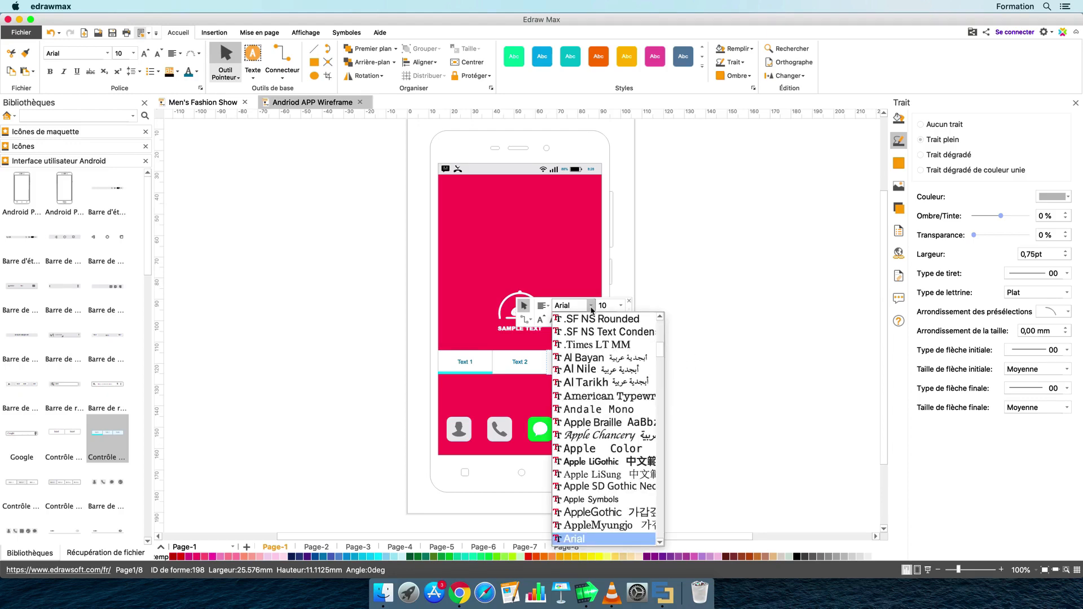
{"action": "left_click", "coordinate": [588, 410]}
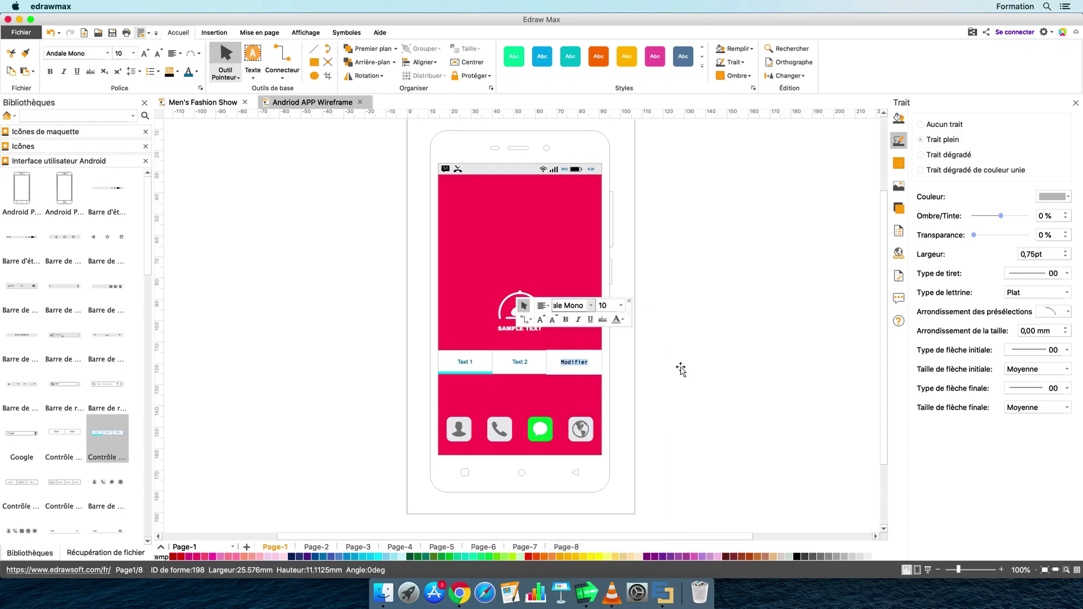
{"action": "left_click", "coordinate": [621, 309]}
{"action": "left_click", "coordinate": [614, 374]}
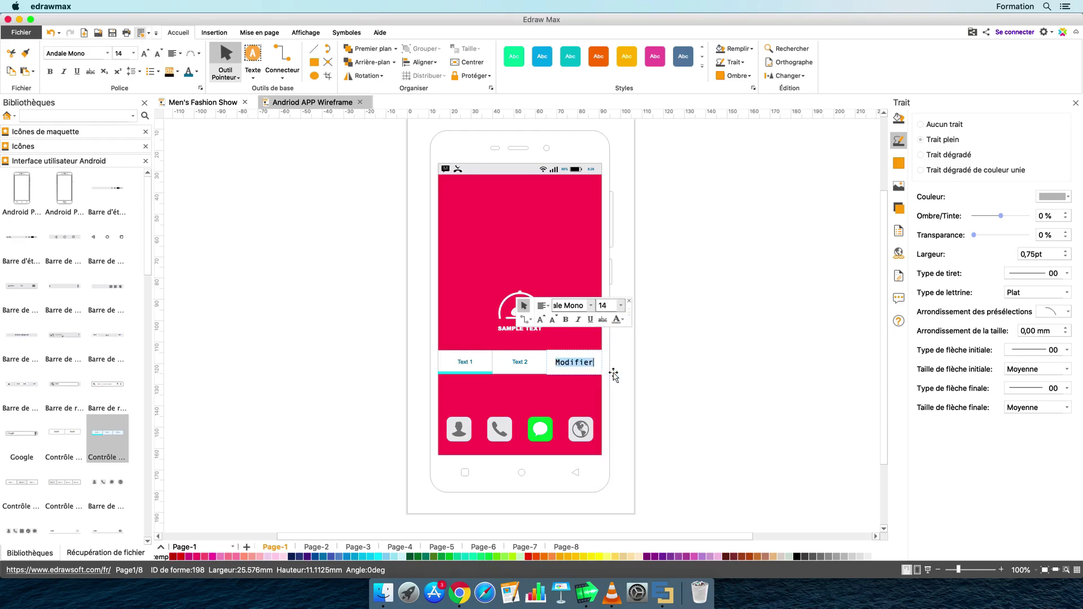
{"action": "left_click", "coordinate": [624, 321]}
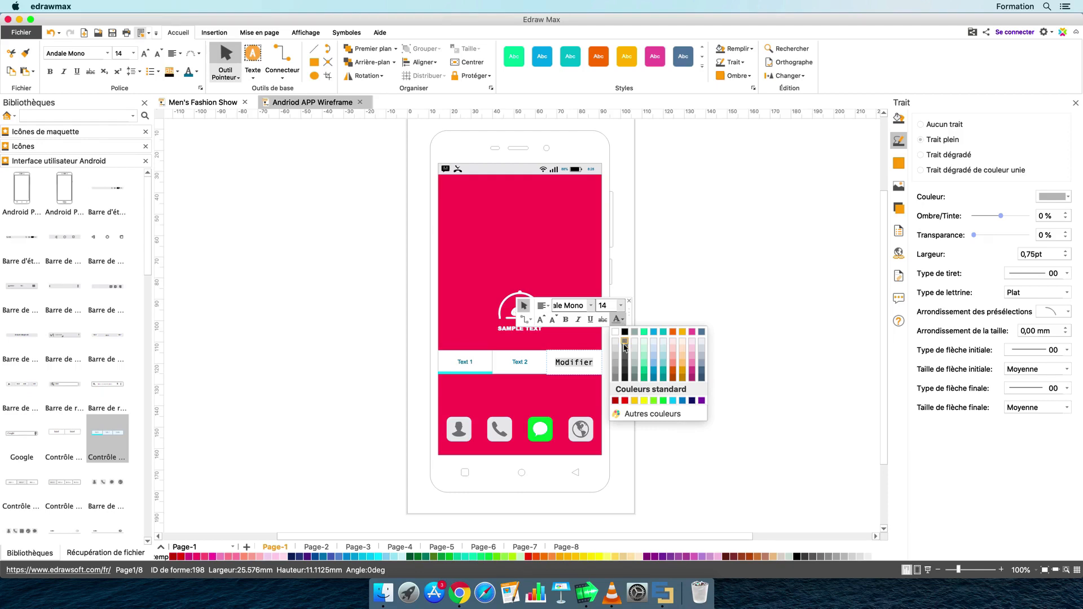
{"action": "left_click", "coordinate": [624, 365]}
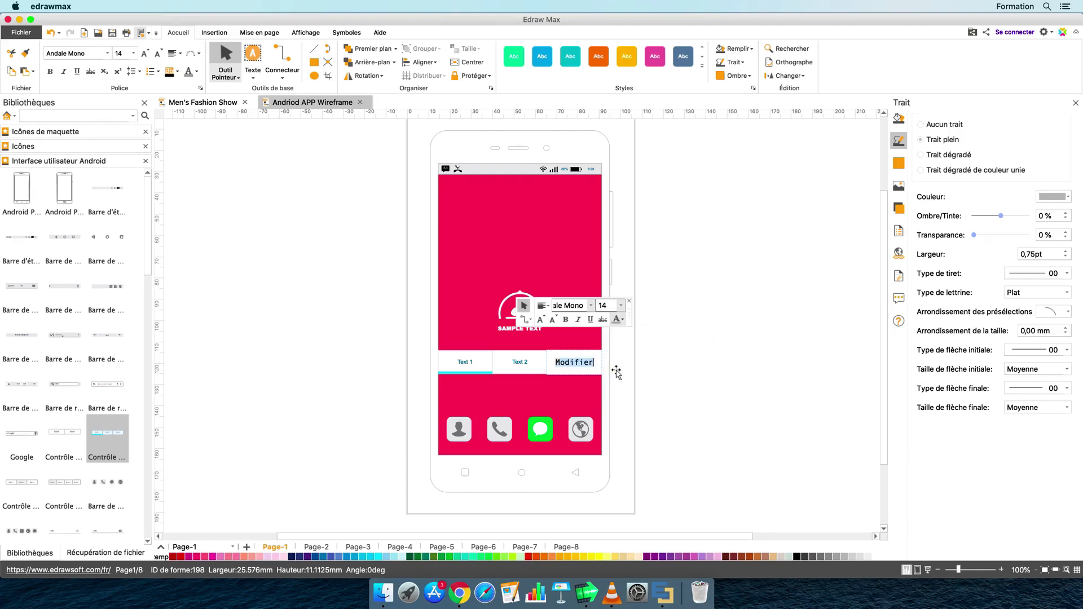
{"action": "left_click", "coordinate": [666, 369]}
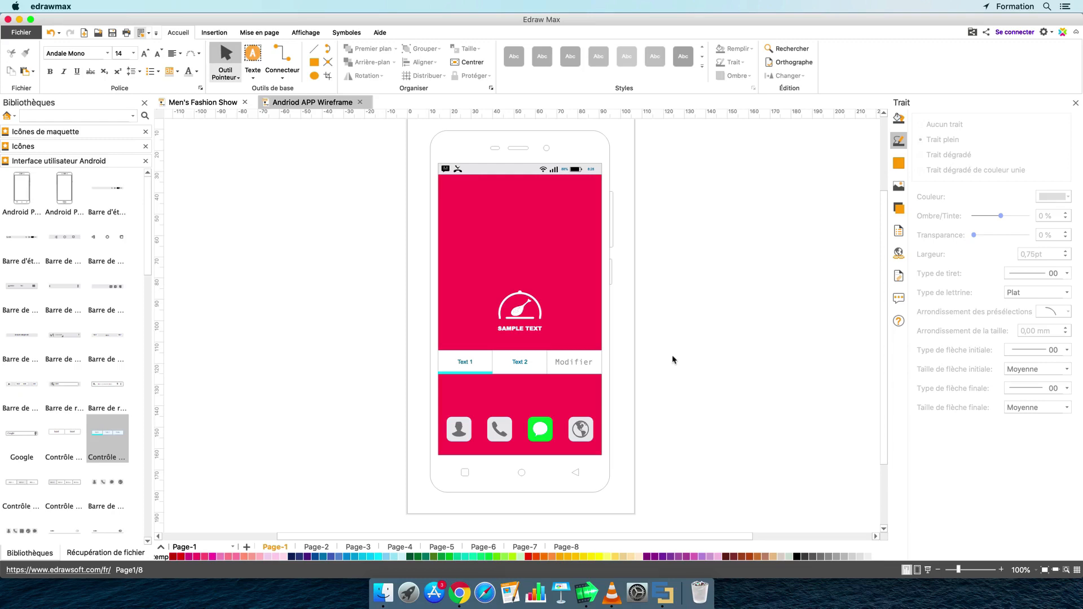
In the Men's Fashion Show drawing, place the Vêtement homme 15 figure above the empty central shadow.
{"action": "left_click", "coordinate": [203, 102]}
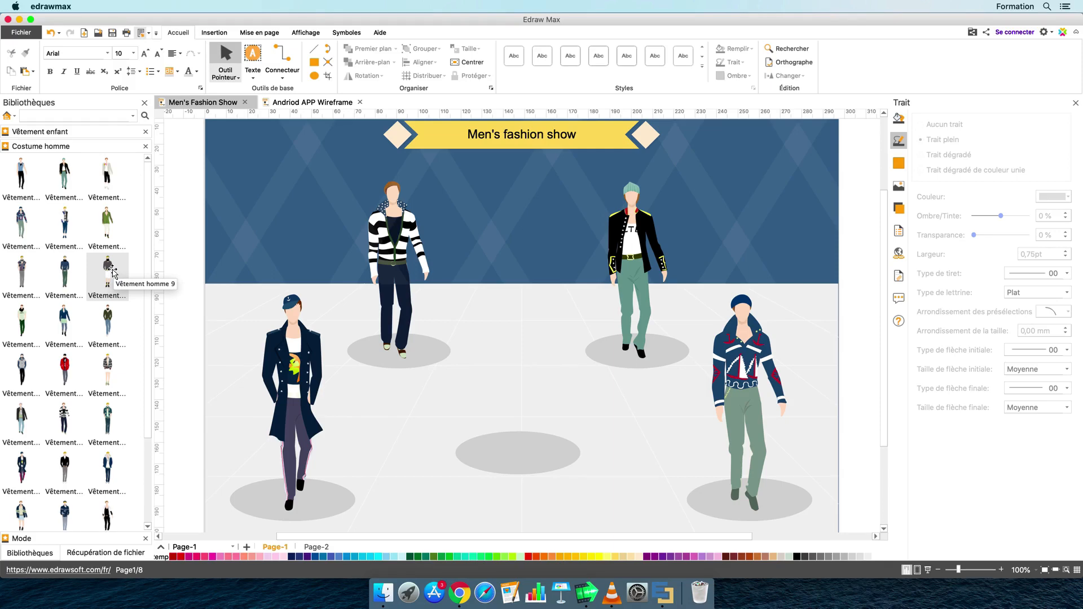
{"action": "left_click_drag", "start_coordinate": [107, 372], "coordinate": [518, 368]}
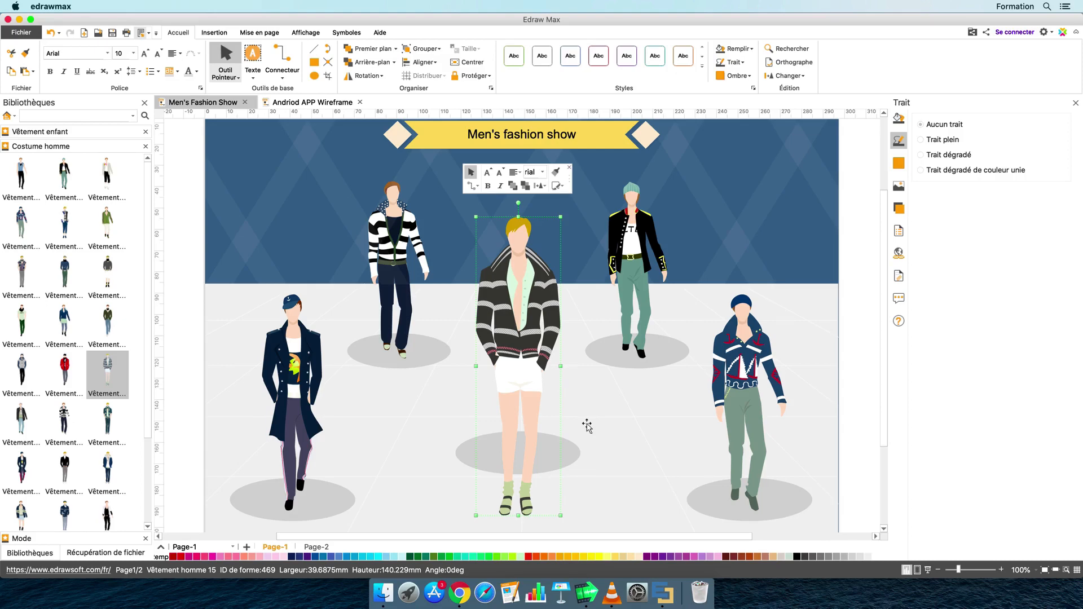
Fill the central figure's striped jacket with standard blue.
{"action": "left_click", "coordinate": [540, 276]}
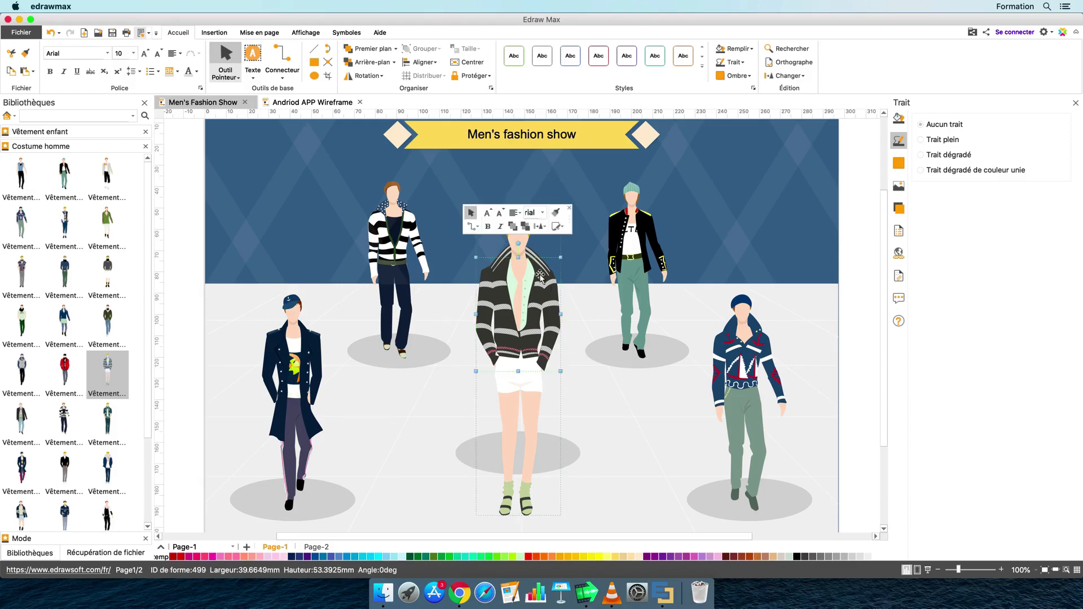
{"action": "left_click", "coordinate": [901, 118]}
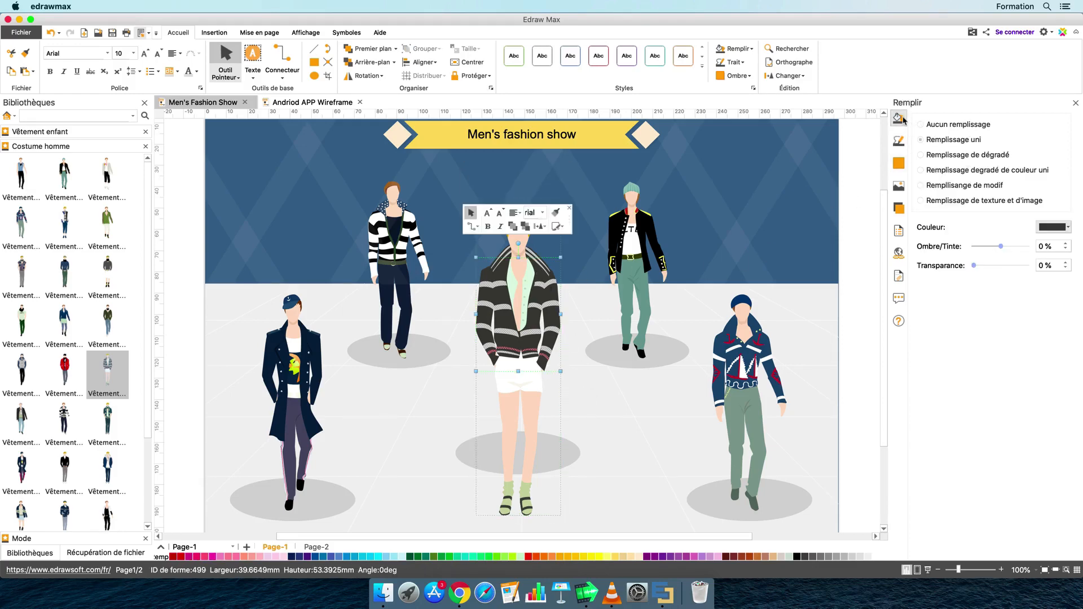
{"action": "left_click", "coordinate": [1069, 228]}
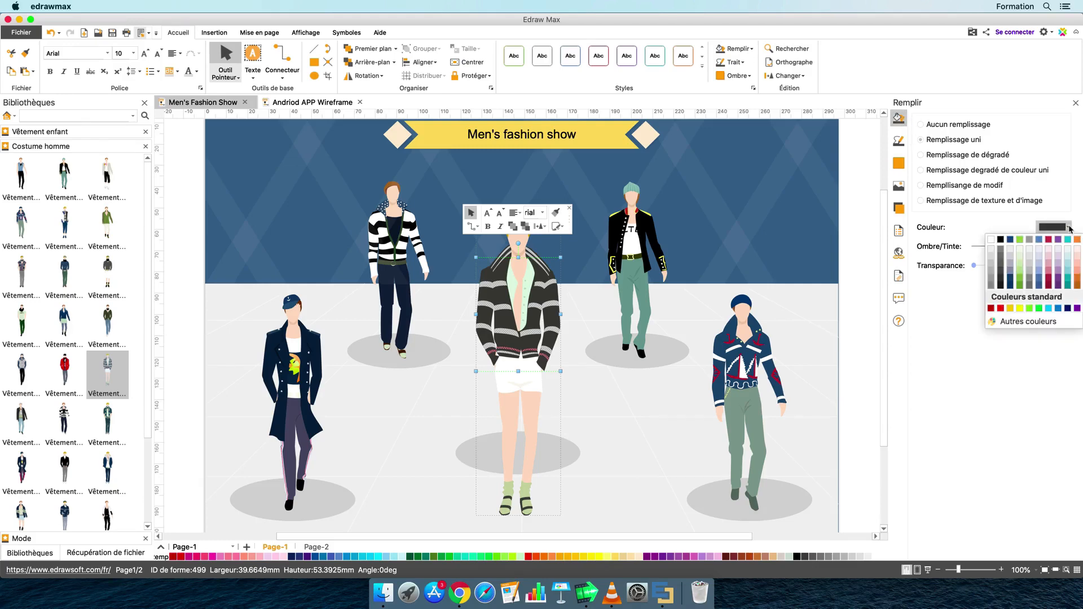
{"action": "left_click", "coordinate": [1058, 309]}
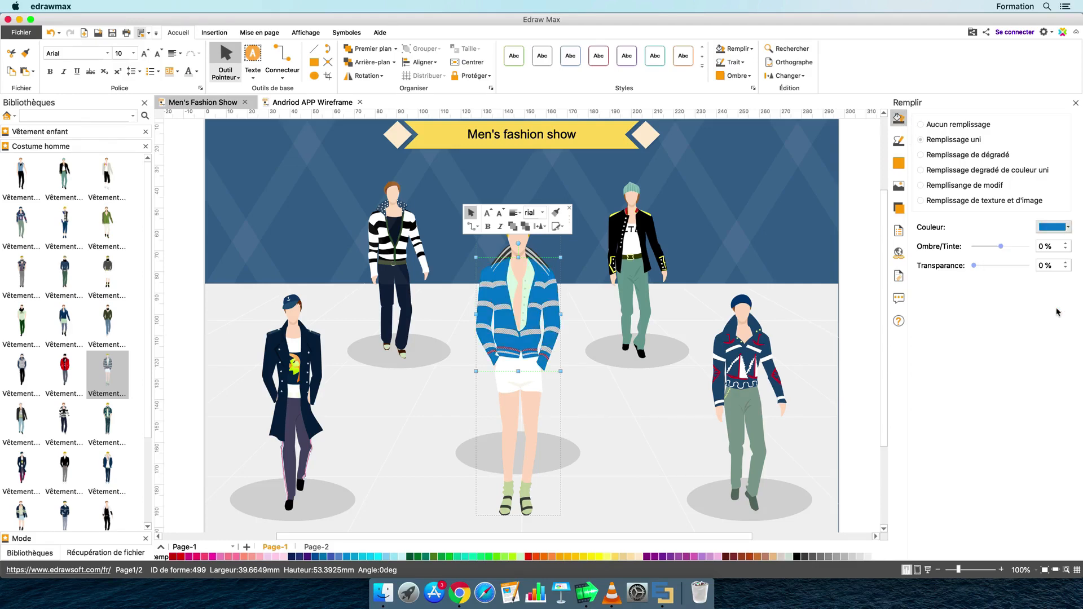
{"action": "left_click", "coordinate": [836, 372]}
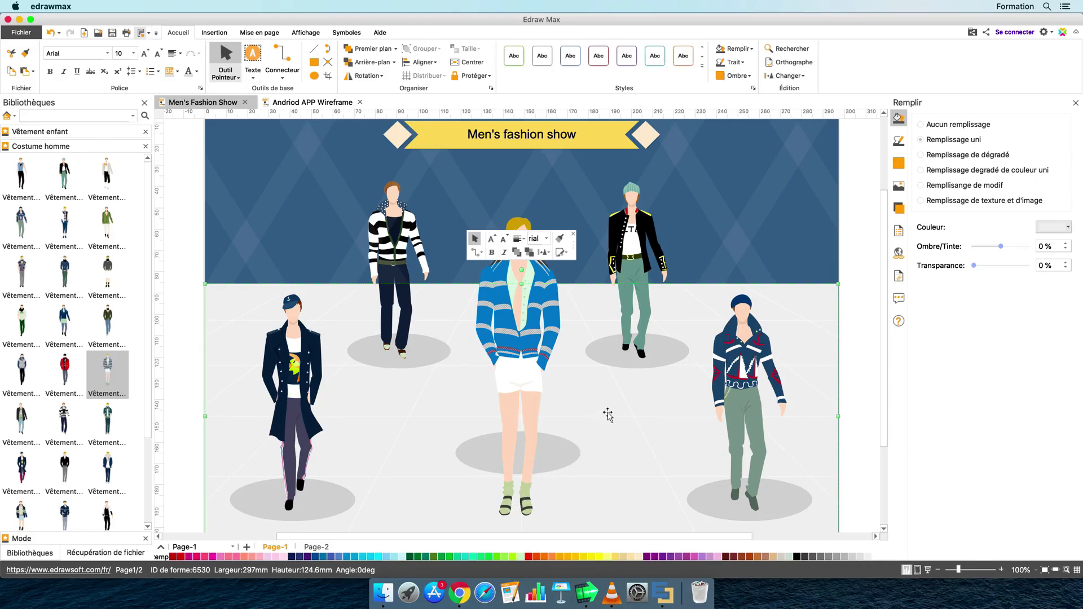
{"action": "left_click", "coordinate": [855, 357]}
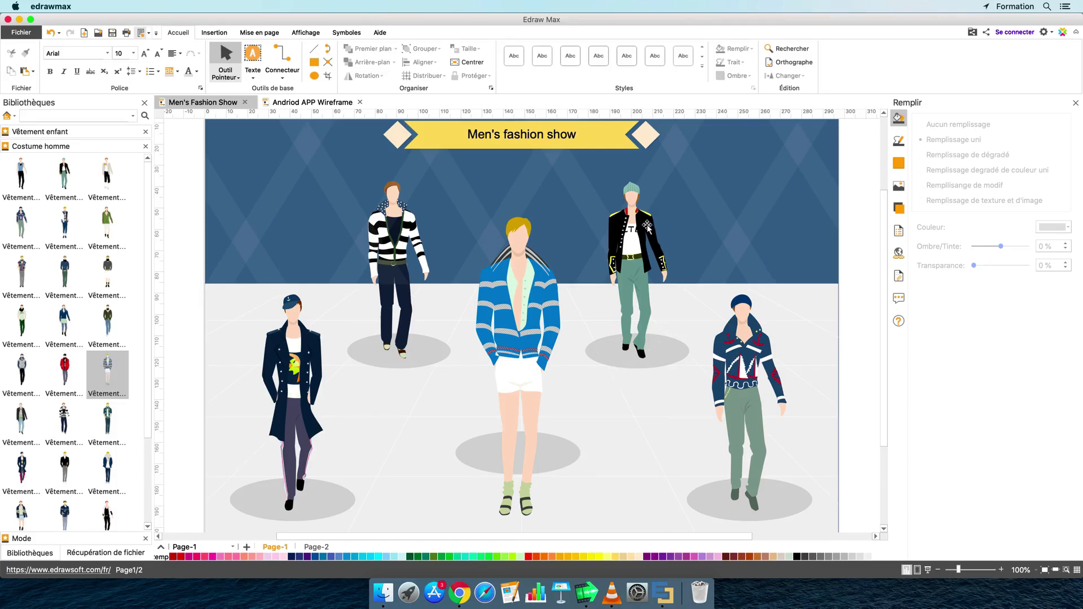
Fill the right half of the black jacket on the figure with the teal hat with standard red.
{"action": "left_click", "coordinate": [645, 225]}
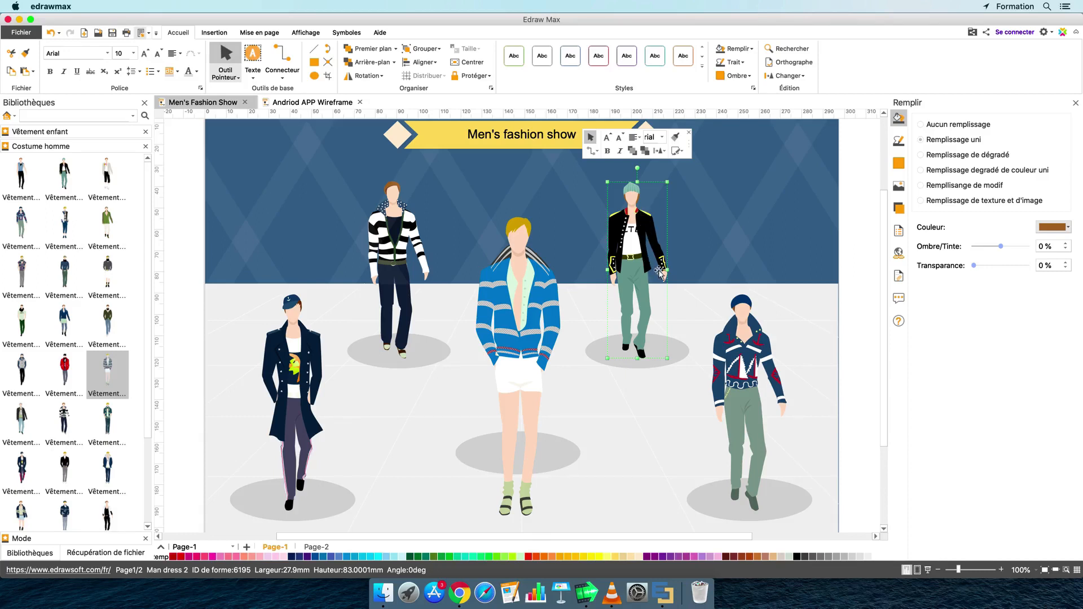
{"action": "left_click", "coordinate": [646, 225]}
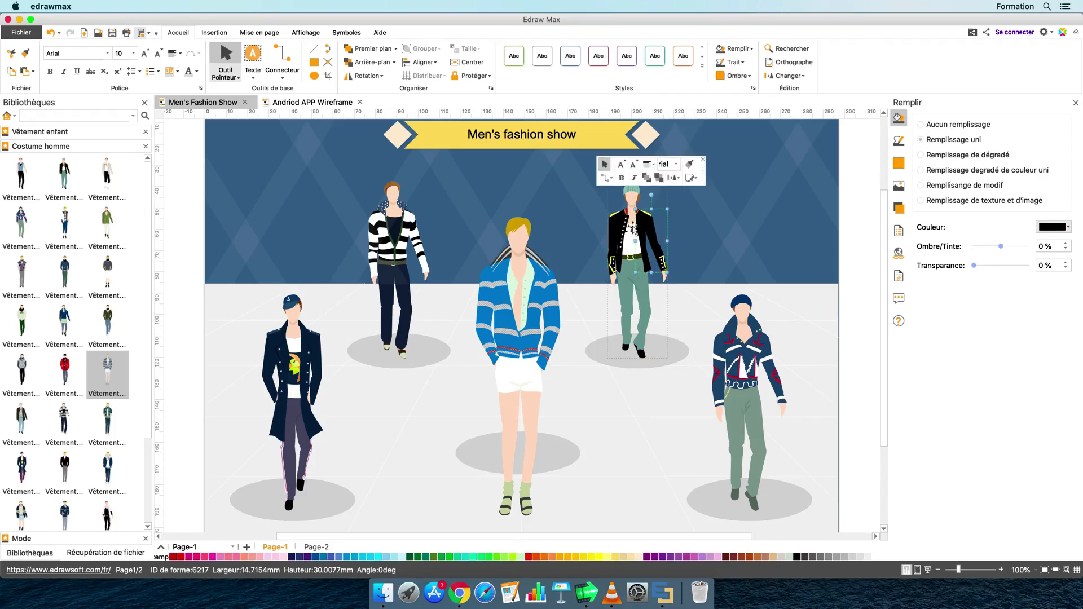
{"action": "left_click", "coordinate": [1065, 227]}
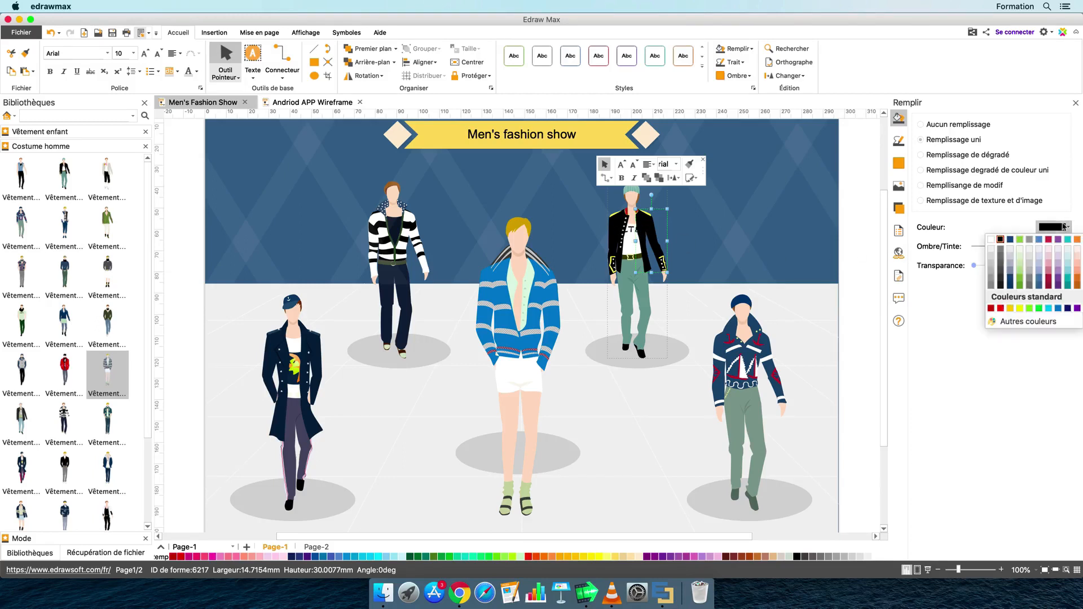
{"action": "left_click", "coordinate": [1001, 308]}
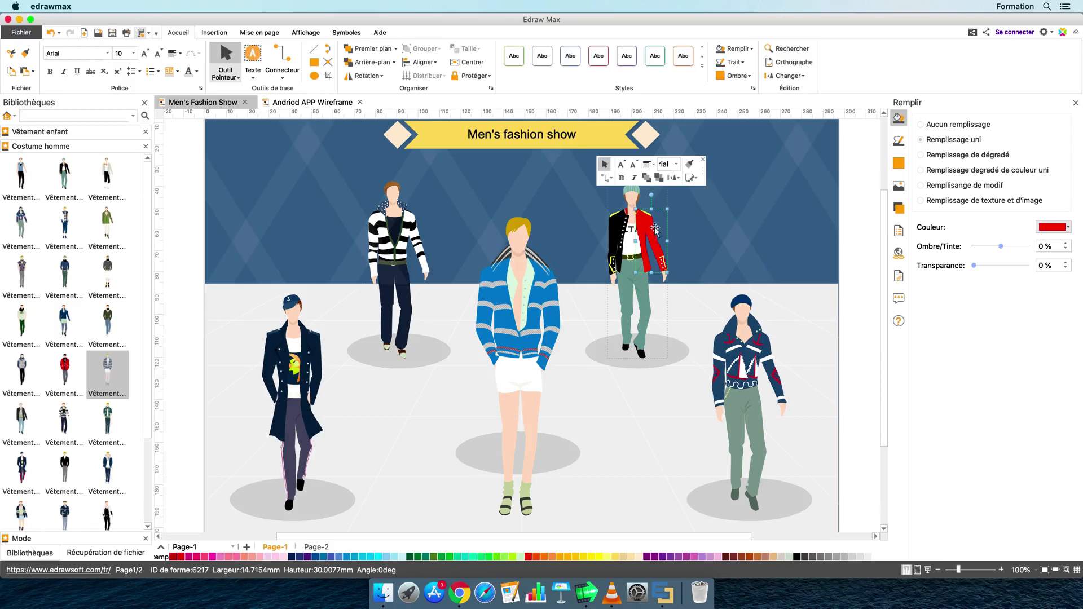
Fill the left half of the teal-hatted figure's jacket with standard dark red.
{"action": "left_click", "coordinate": [618, 226]}
{"action": "left_click", "coordinate": [1056, 229]}
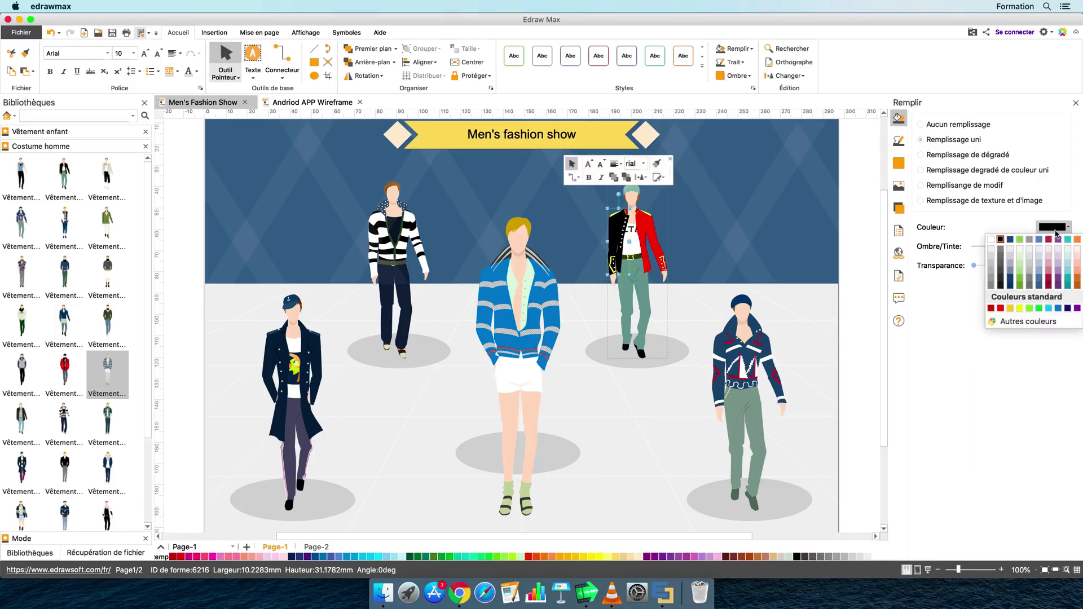
{"action": "left_click", "coordinate": [992, 308]}
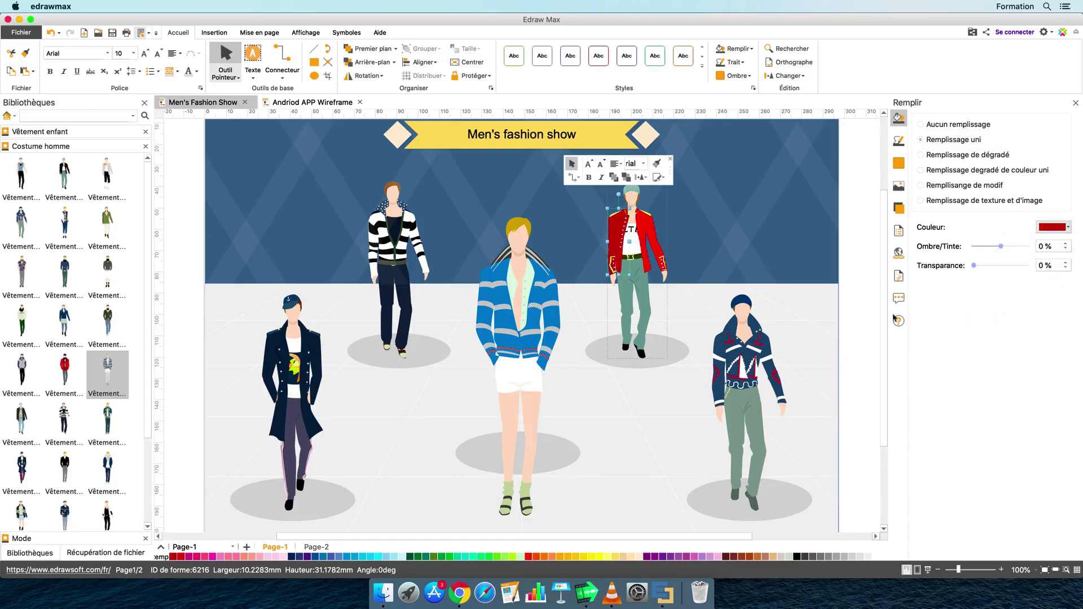
Fill the right half of the teal-hatted figure's jacket with standard dark red.
{"action": "left_click", "coordinate": [645, 228]}
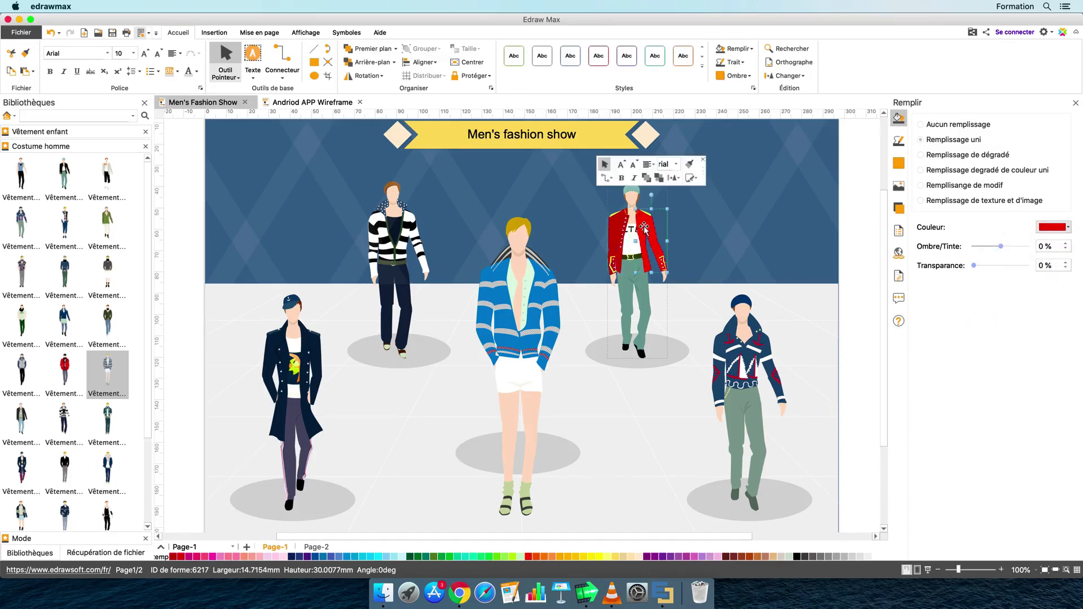
{"action": "left_click", "coordinate": [1043, 232]}
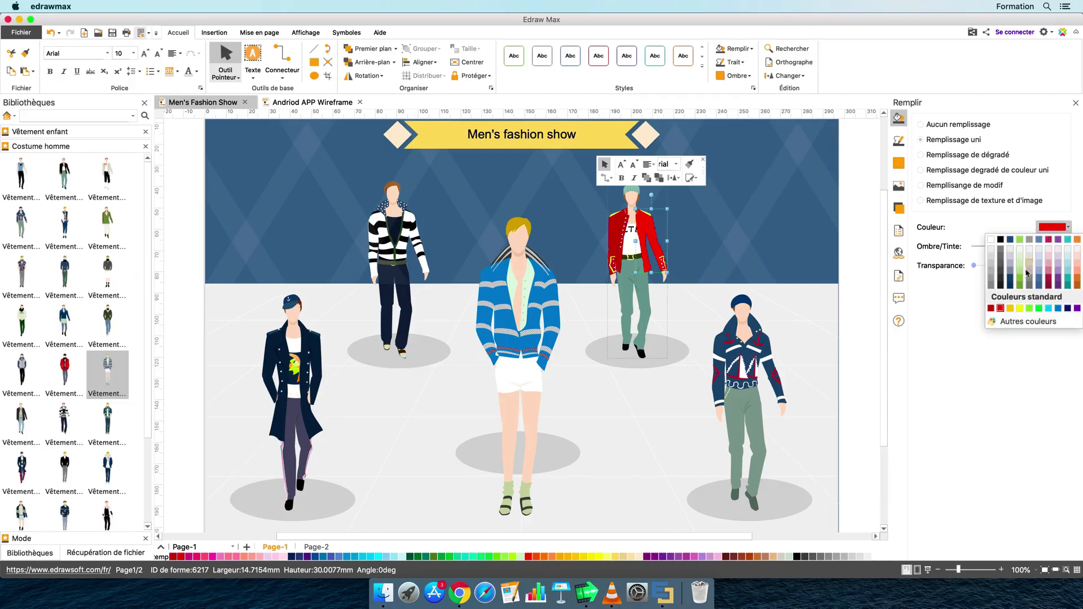
{"action": "left_click", "coordinate": [991, 310]}
{"action": "left_click", "coordinate": [787, 273]}
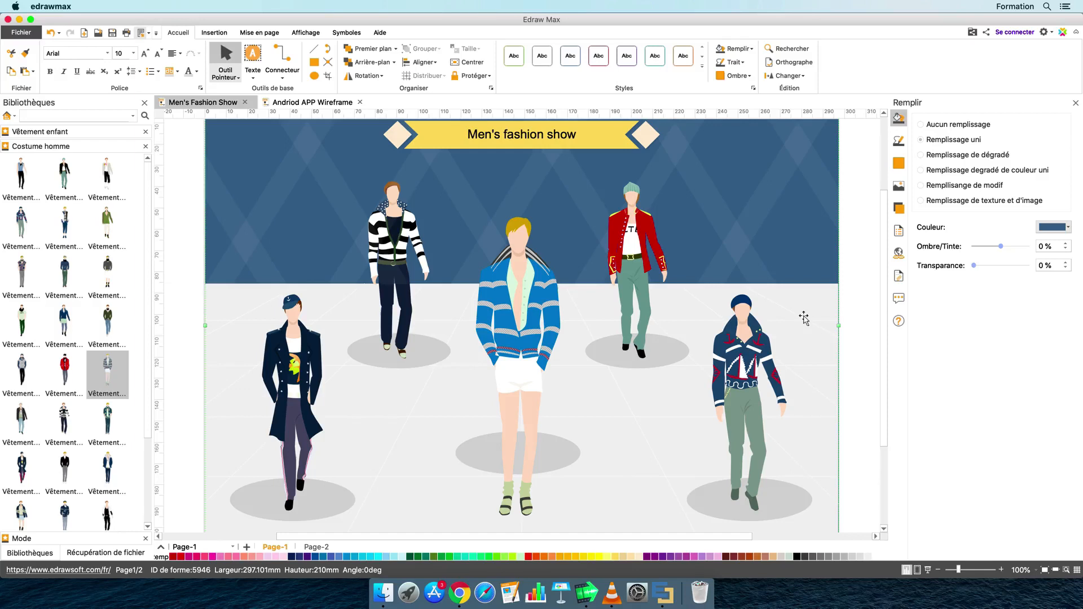
Fill the yellow shoulder trim on the right side of the red jacket with the standard golden orange.
{"action": "left_click", "coordinate": [647, 216]}
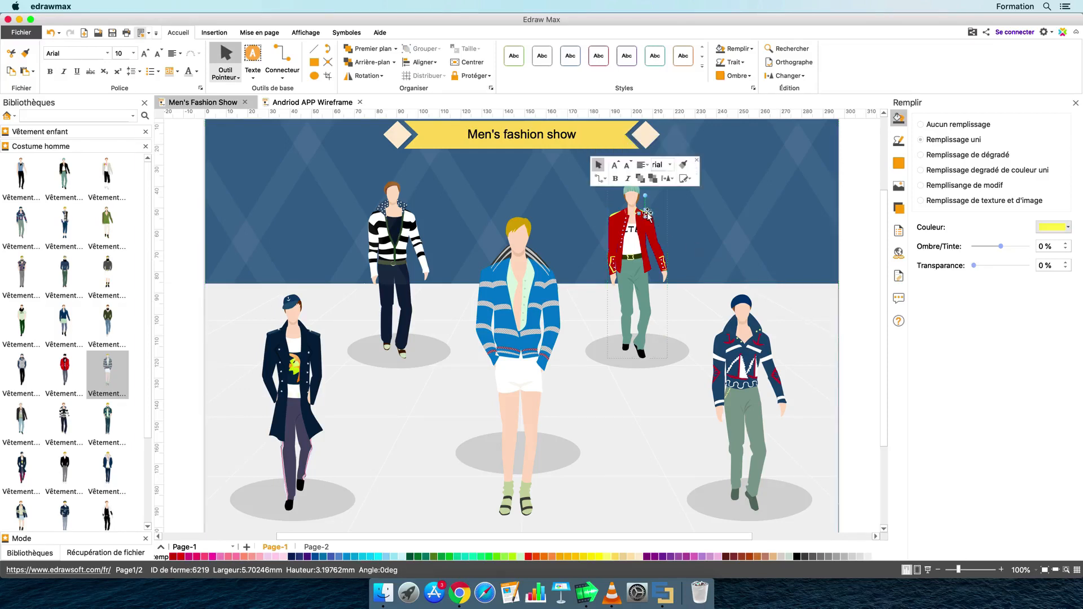
{"action": "left_click", "coordinate": [1054, 228]}
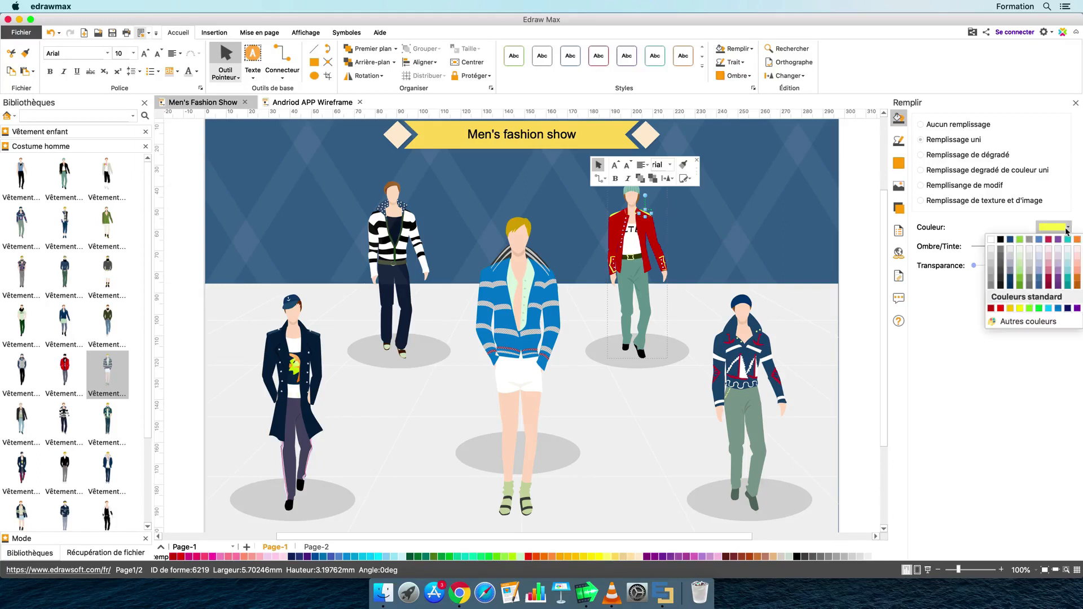
{"action": "left_click", "coordinate": [1011, 309]}
{"action": "left_click", "coordinate": [842, 272]}
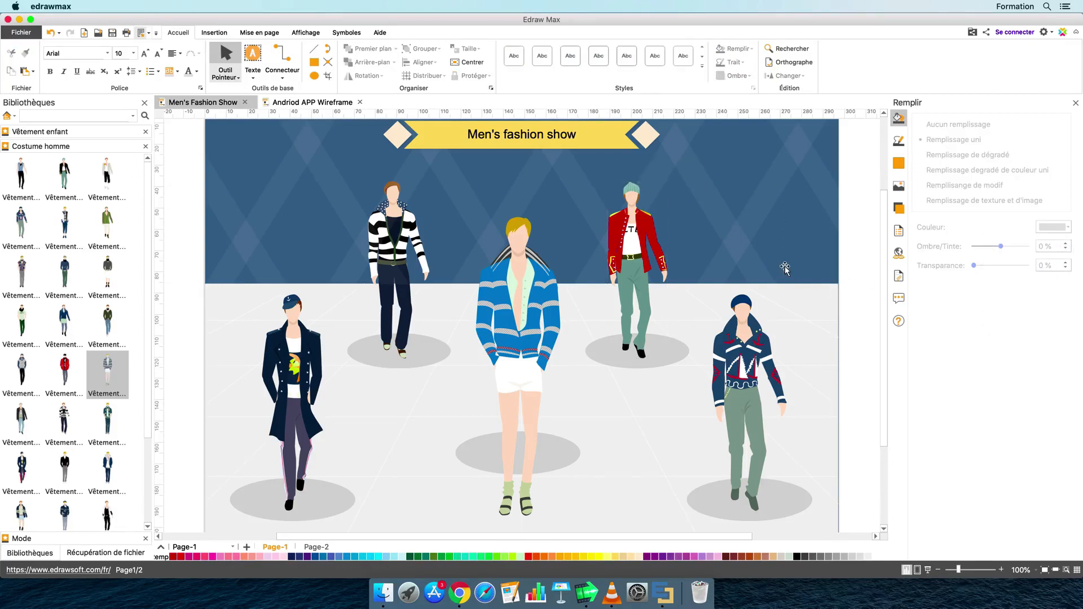